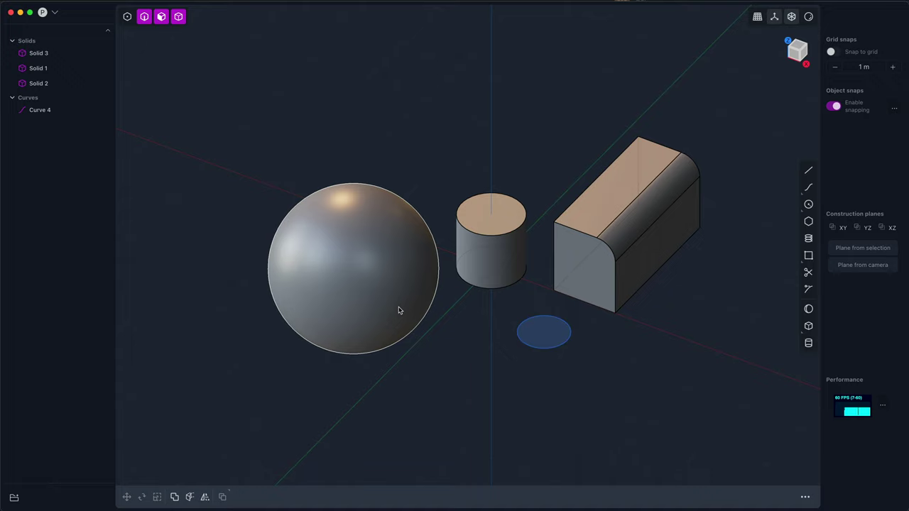
# Select the cylinder, the rounded block and the sphere to examine their volume, surface area and position, and clear the selection.
pyautogui.click(510, 236)
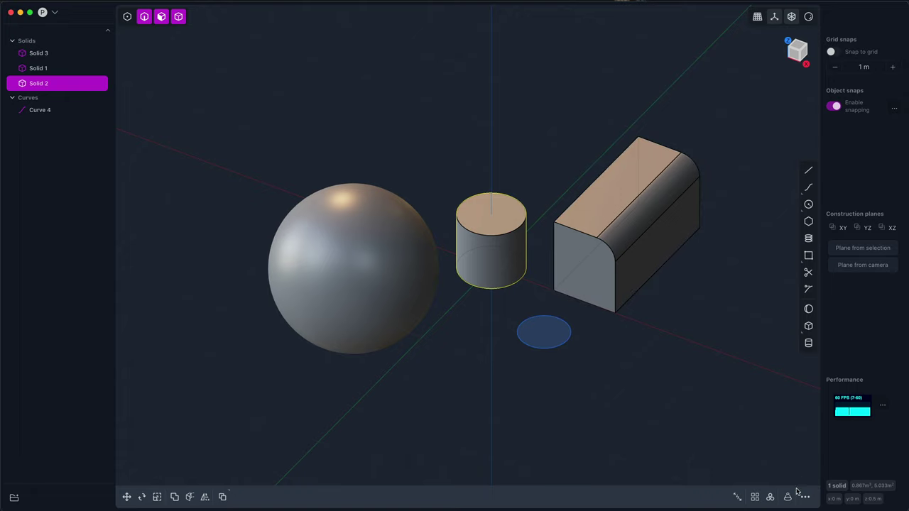
pyautogui.click(577, 245)
pyautogui.click(412, 258)
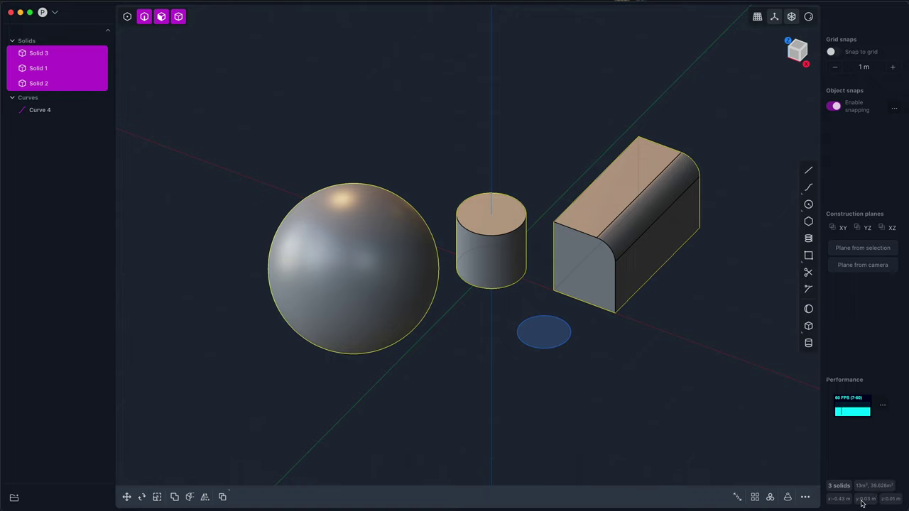
pyautogui.click(673, 406)
# Select the rounded block, its front top edges and its front and side faces to examine their measurements, and clear the selection.
pyautogui.click(611, 251)
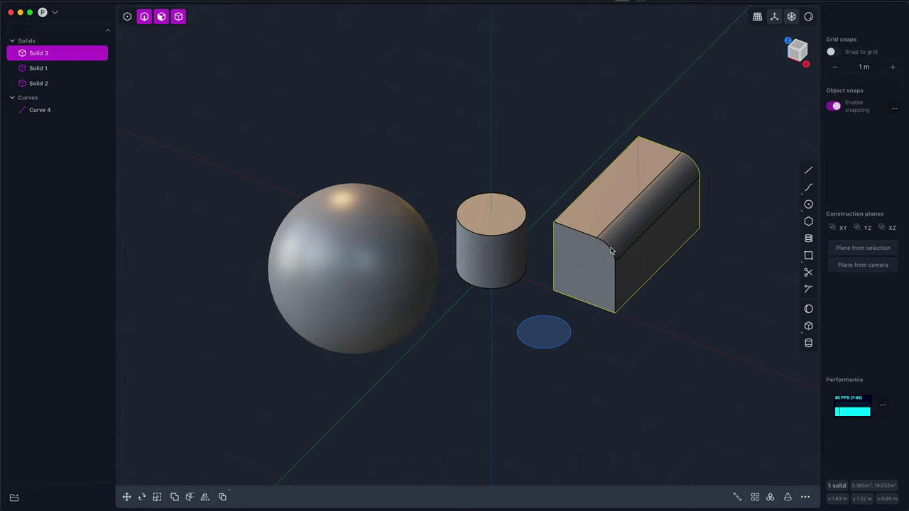
pyautogui.click(611, 251)
pyautogui.press('f')
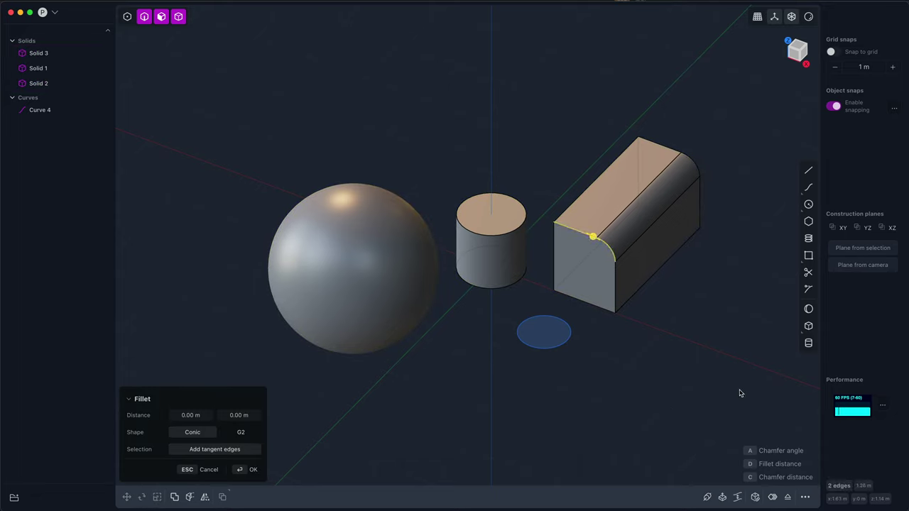
pyautogui.press('3')
pyautogui.click(596, 269)
pyautogui.keyDown('shift'); pyautogui.click(621, 274); pyautogui.keyUp('shift')
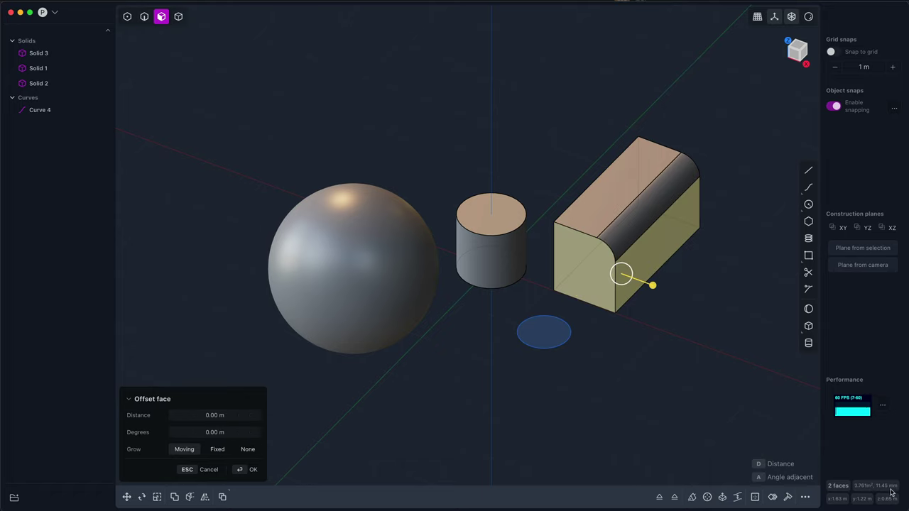
pyautogui.click(682, 401)
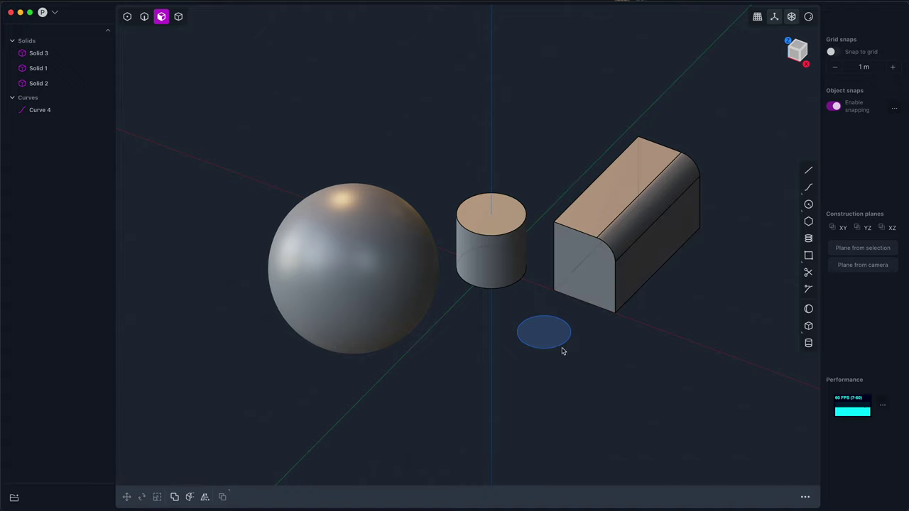
# Examine the radius of the circle curve, the cylinder's top edge, the cylinder's side face and the sphere's surface.
pyautogui.click(534, 350)
pyautogui.click(534, 351)
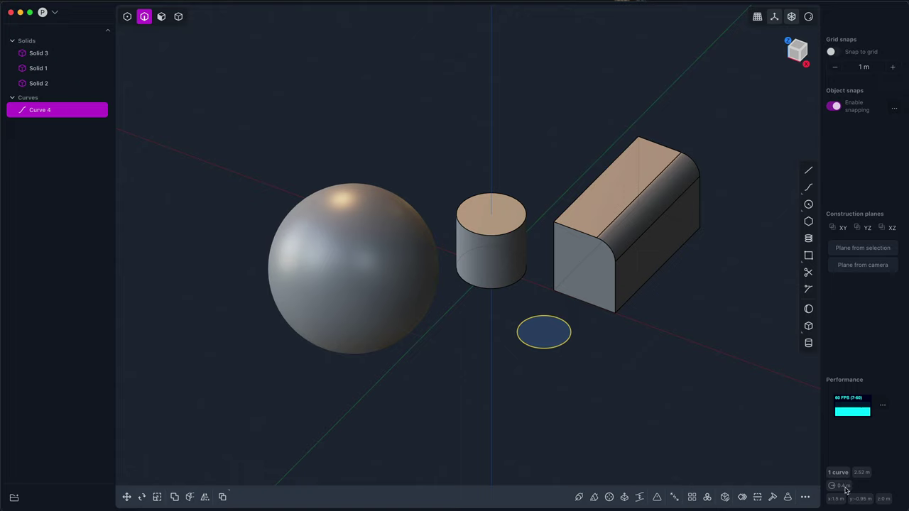
pyautogui.click(513, 231)
pyautogui.press('f')
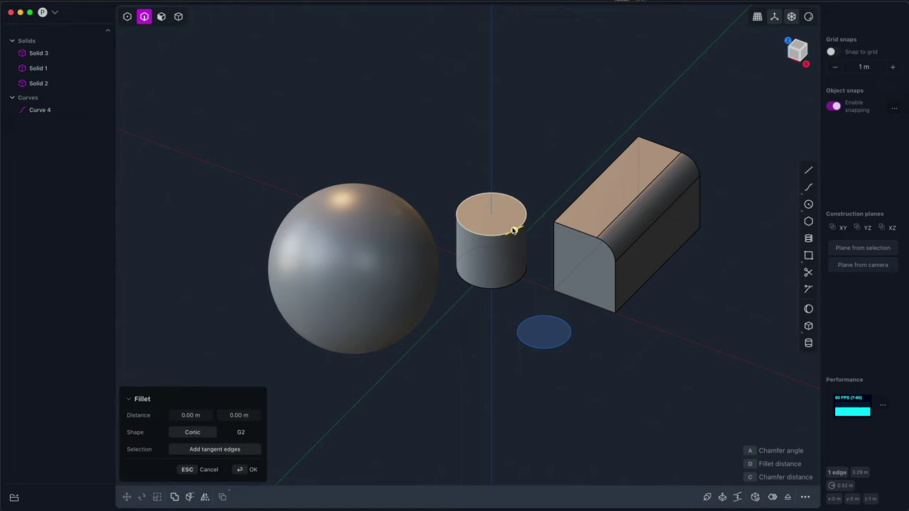
pyautogui.press('3')
pyautogui.press('4')
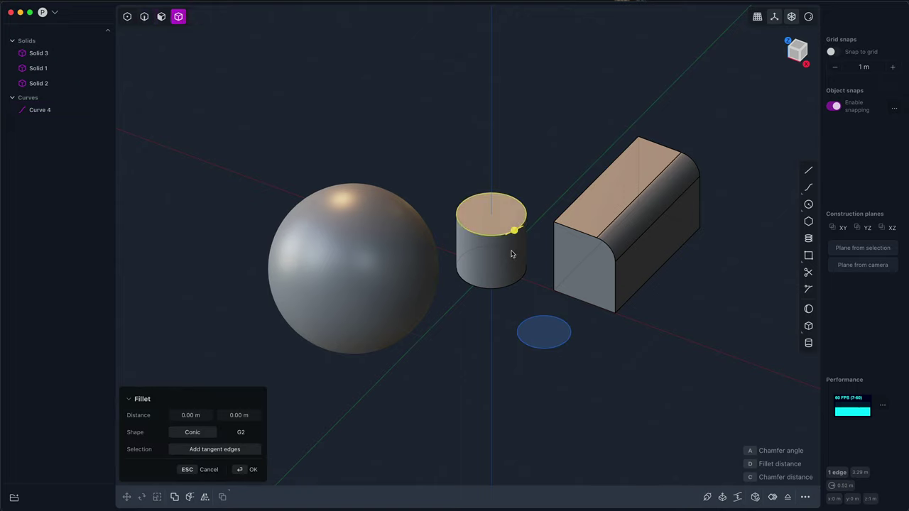
pyautogui.press('3')
pyautogui.click(500, 253)
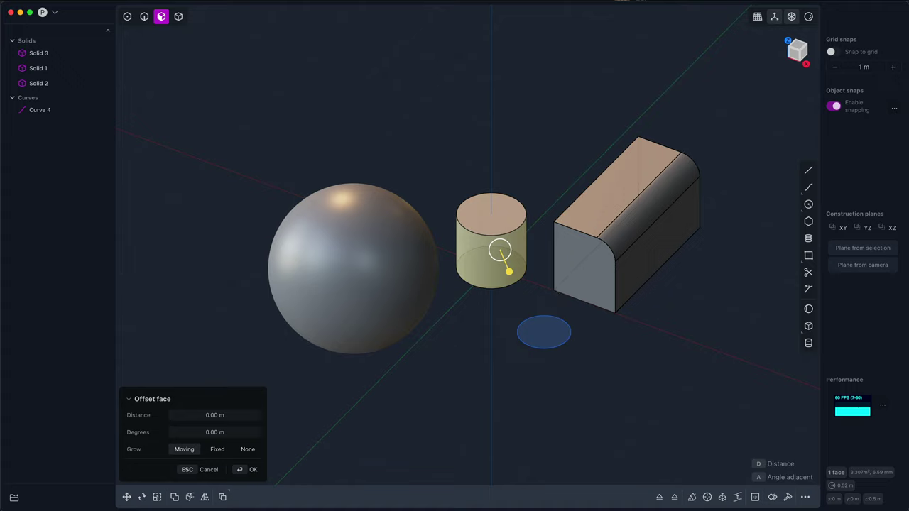
pyautogui.click(406, 299)
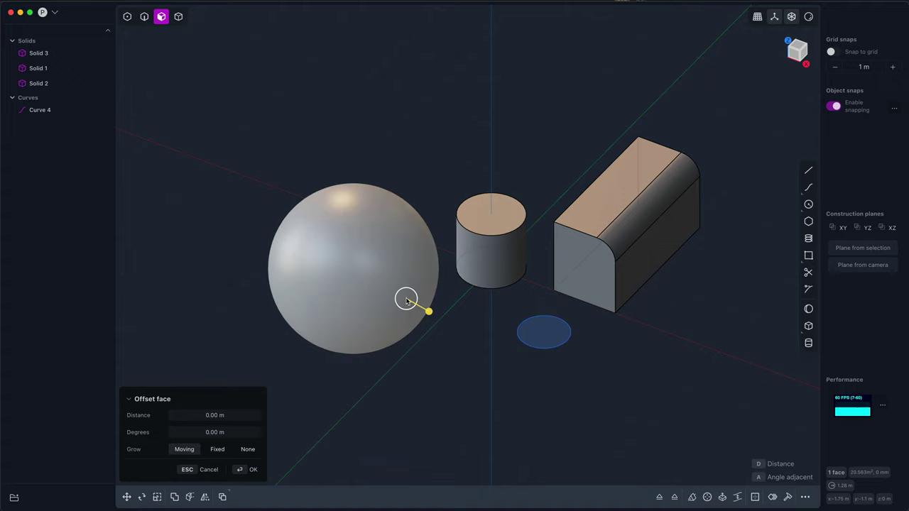
pyautogui.click(624, 244)
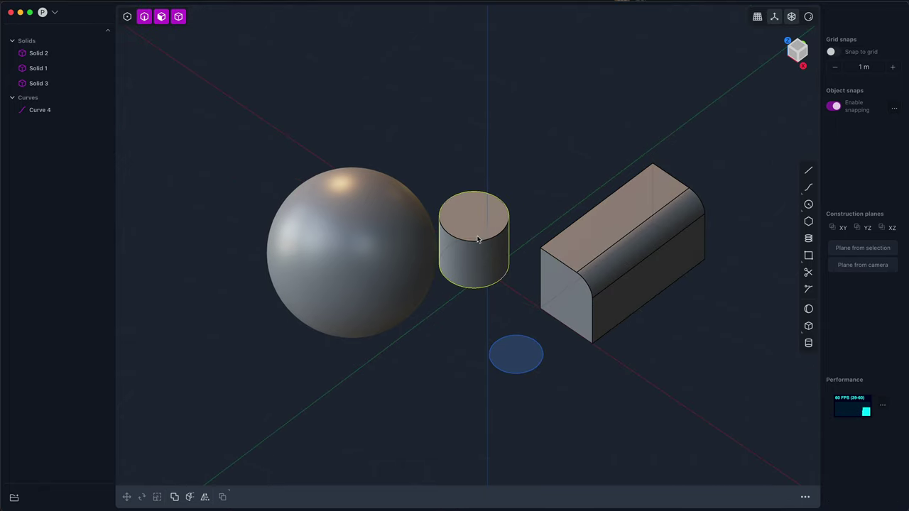
# Move the cylinder about 0.175 m along the X axis.
pyautogui.click(477, 240)
pyautogui.press('g')
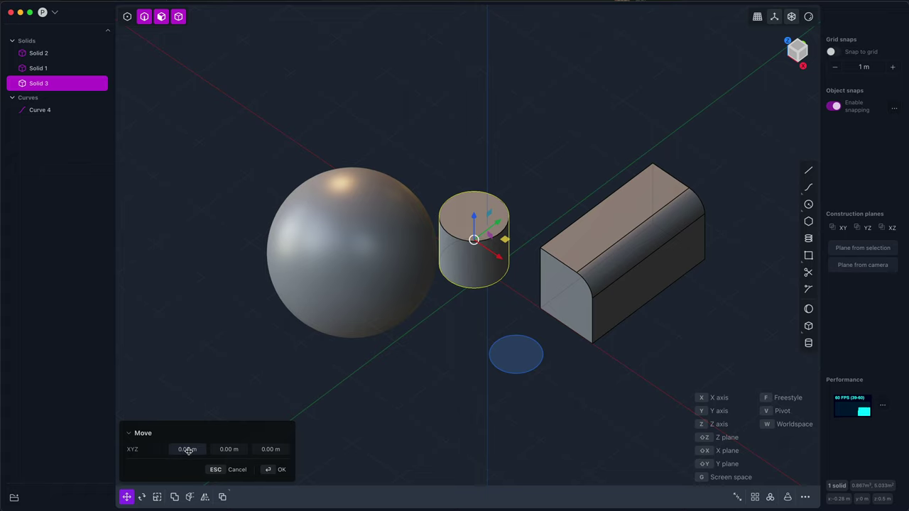
pyautogui.press('x')
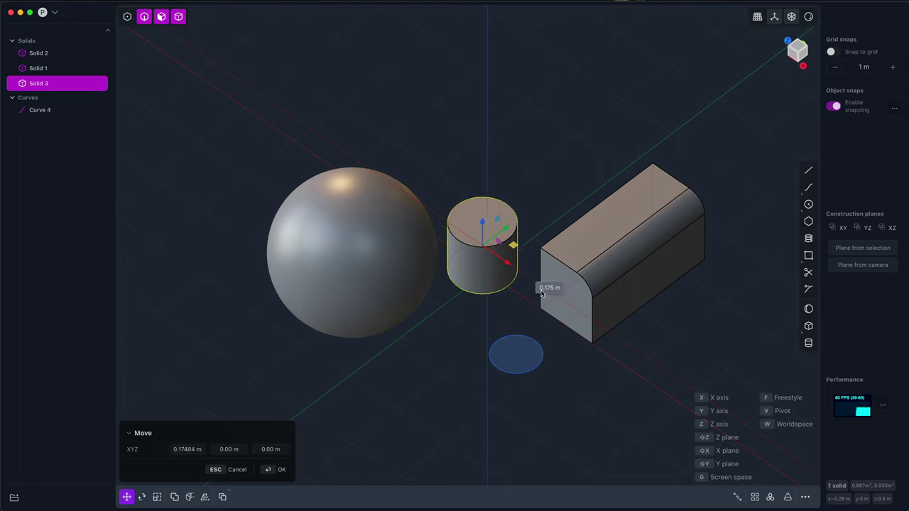
pyautogui.click(541, 293)
pyautogui.press('Return')
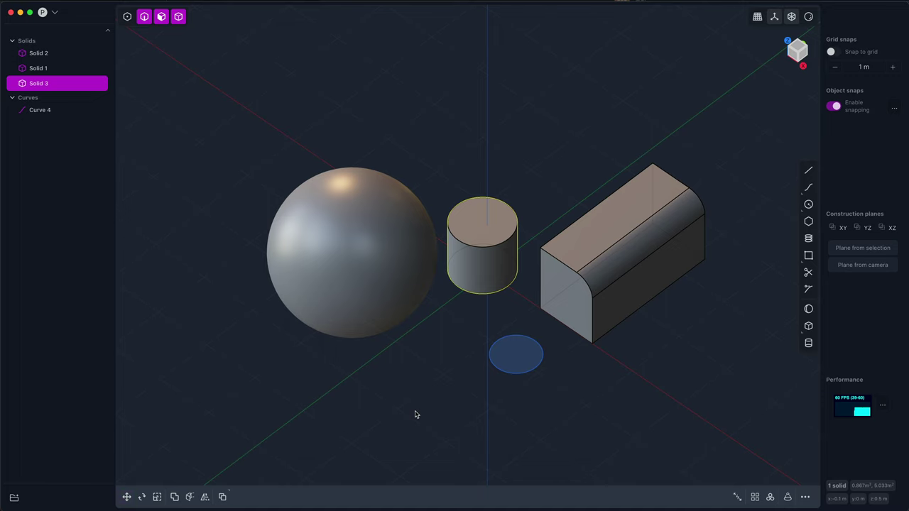
# Set the document units to centimeter and the grid size to 1200 in the preferences.
pyautogui.press('super+comma')
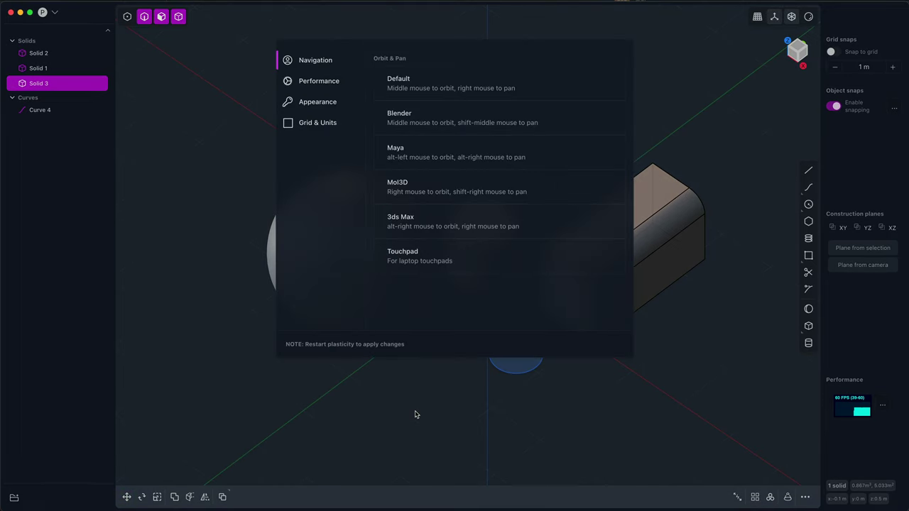
pyautogui.click(328, 122)
pyautogui.click(448, 72)
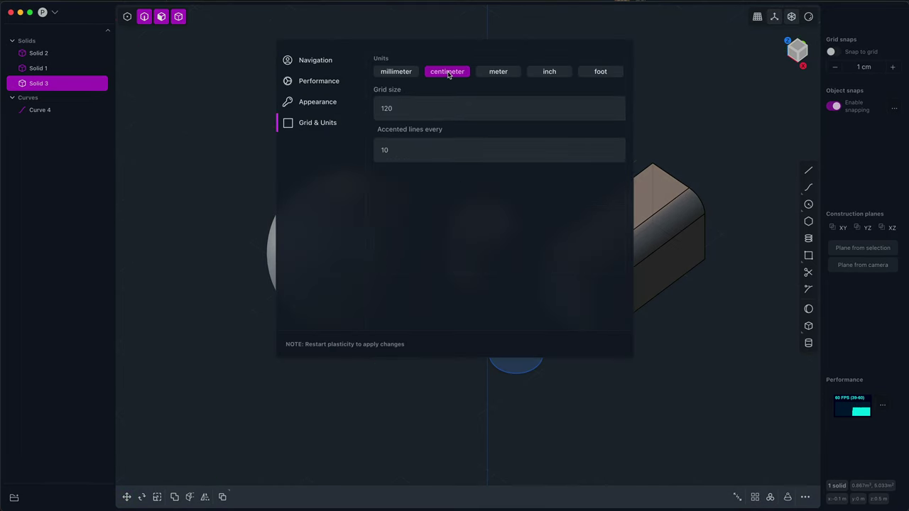
pyautogui.click(419, 112)
pyautogui.write('0')
pyautogui.click(729, 76)
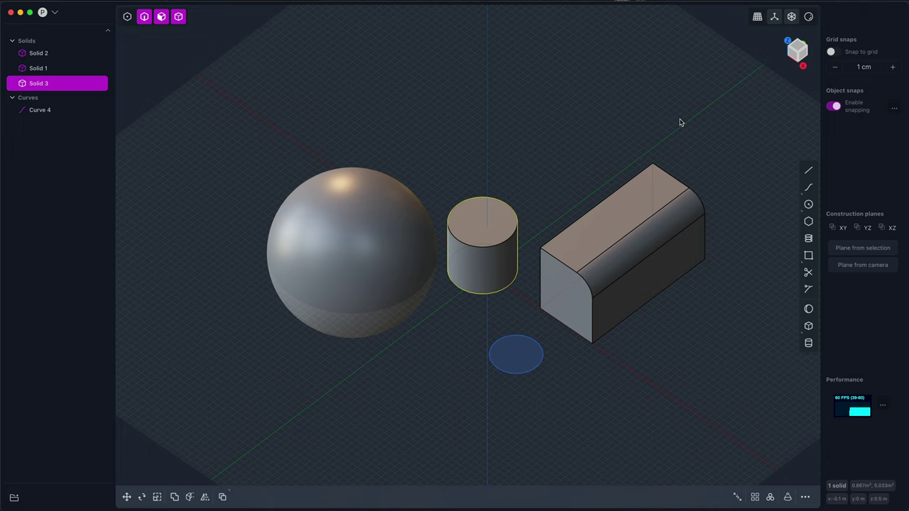
# Try X move offsets of 1 cm and 0.1 cm on the cylinder.
pyautogui.press('g')
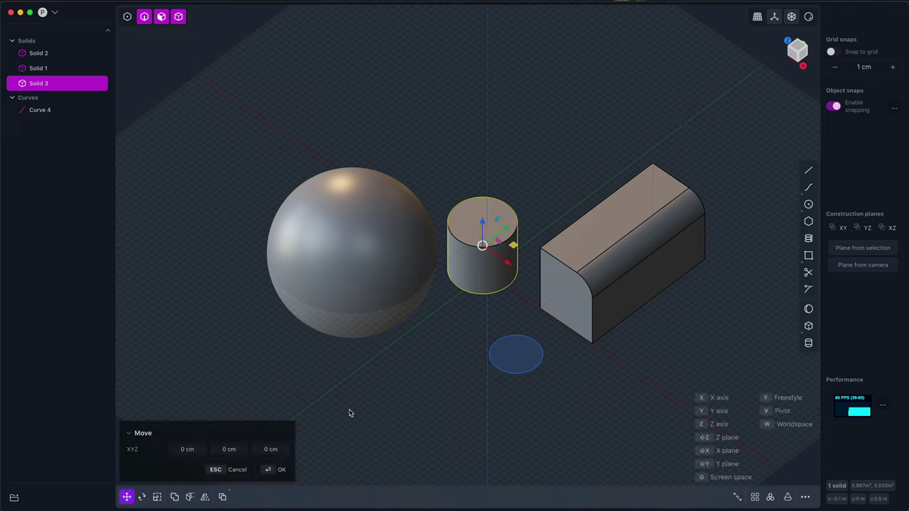
pyautogui.click(187, 450)
pyautogui.write('1cm')
pyautogui.click(187, 449)
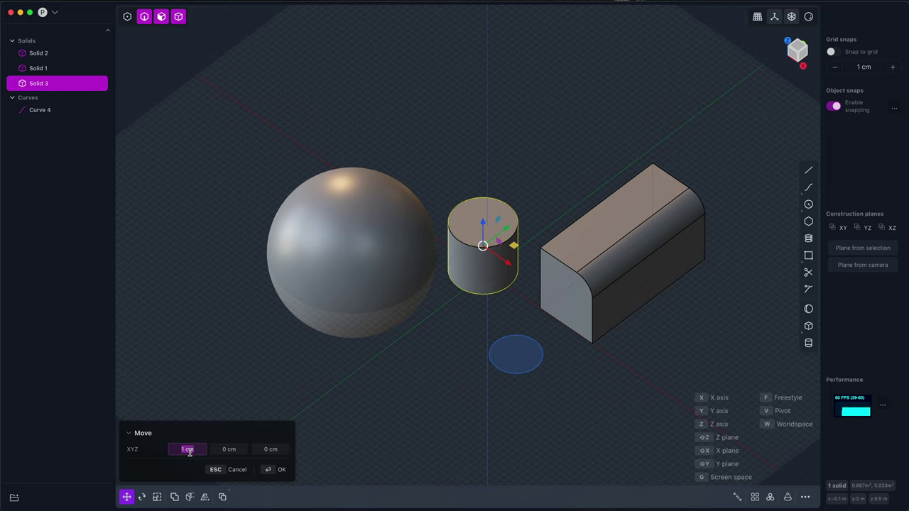
pyautogui.click(189, 451)
pyautogui.press('super+a')
pyautogui.write('0.1')
pyautogui.press('super+a')
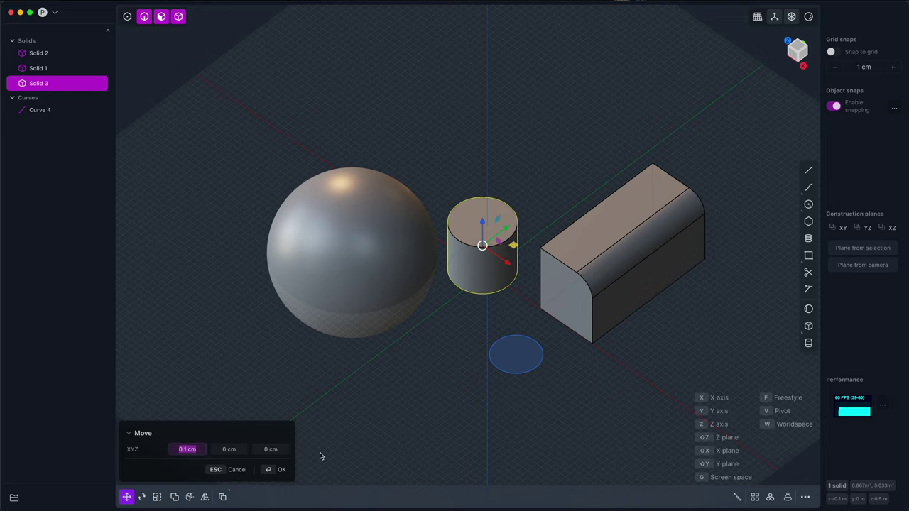
# Move the cylinder by (1m+1cm)/2 along X and 13.2 cm along Y.
pyautogui.press('BackSpace')
pyautogui.write('(1m+1cm)/2')
pyautogui.press('Return')
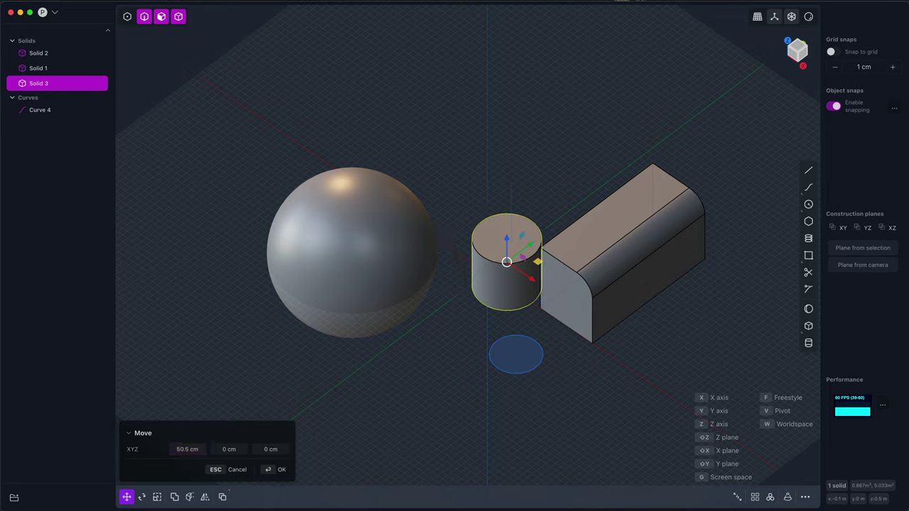
pyautogui.click(232, 450)
pyautogui.write('12')
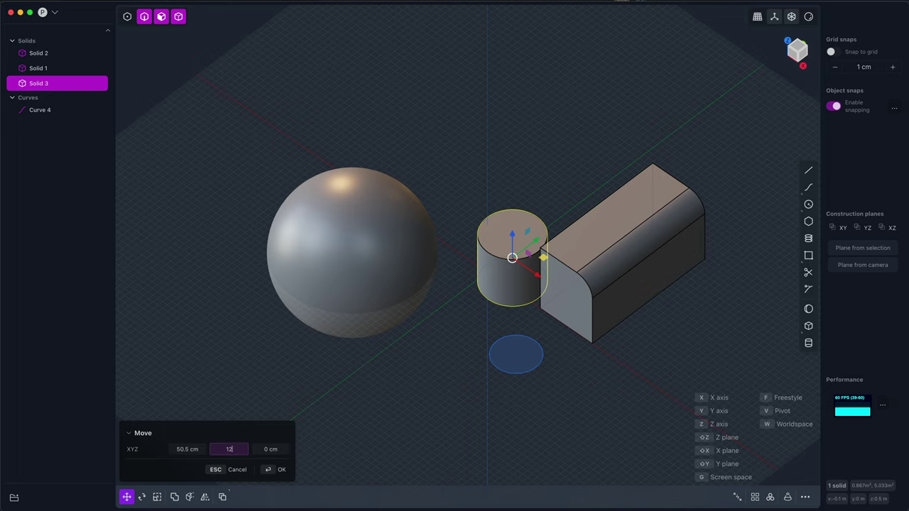
pyautogui.write('3.')
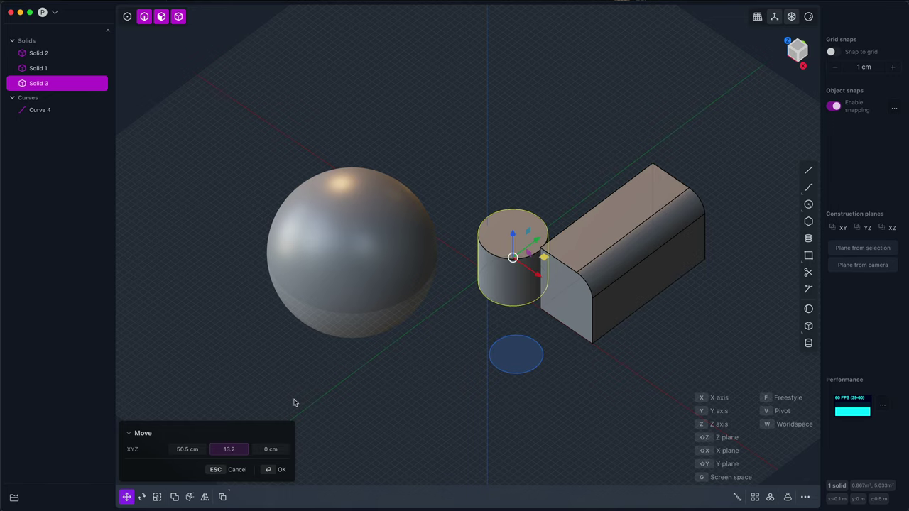
pyautogui.press('Return')
# Move the rounded block 16 cm along Y and about -327.7 cm along X.
pyautogui.click(615, 254)
pyautogui.press('g')
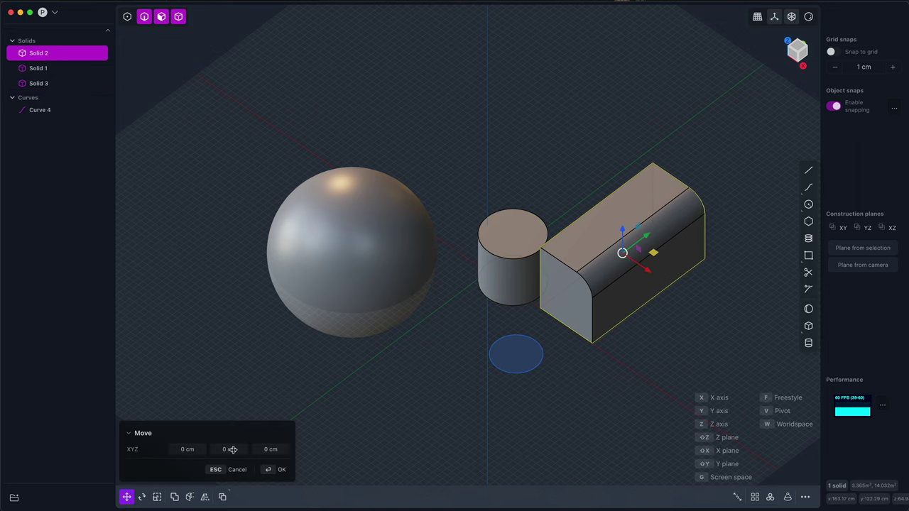
pyautogui.moveTo(229, 449); pyautogui.dragTo(237, 450)
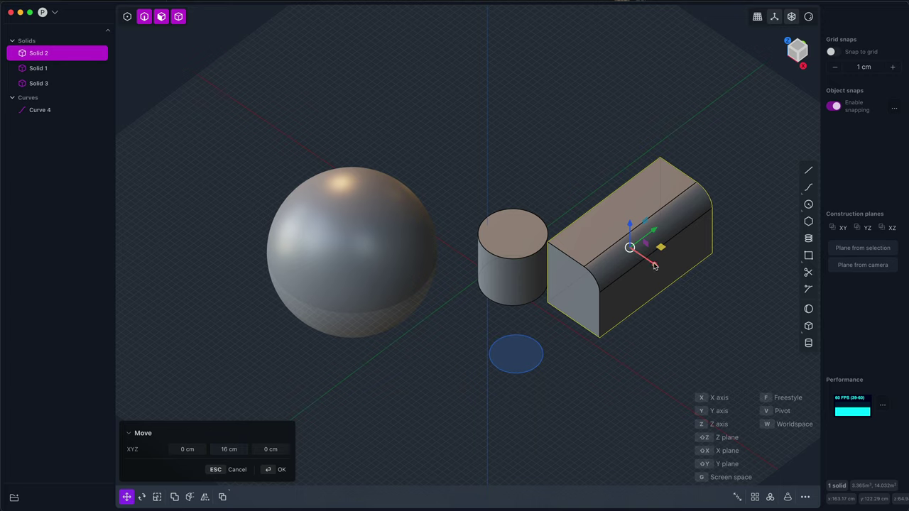
pyautogui.moveTo(654, 267); pyautogui.dragTo(575, 253)
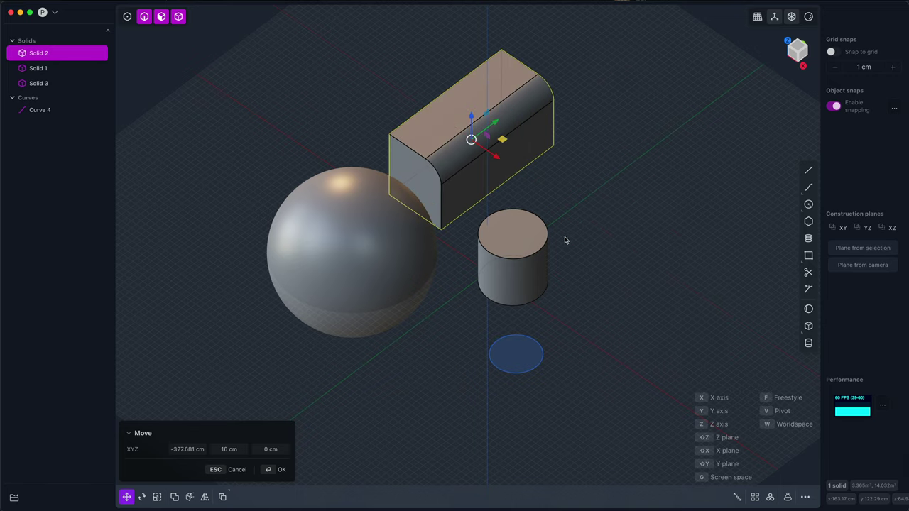
pyautogui.press('Return')
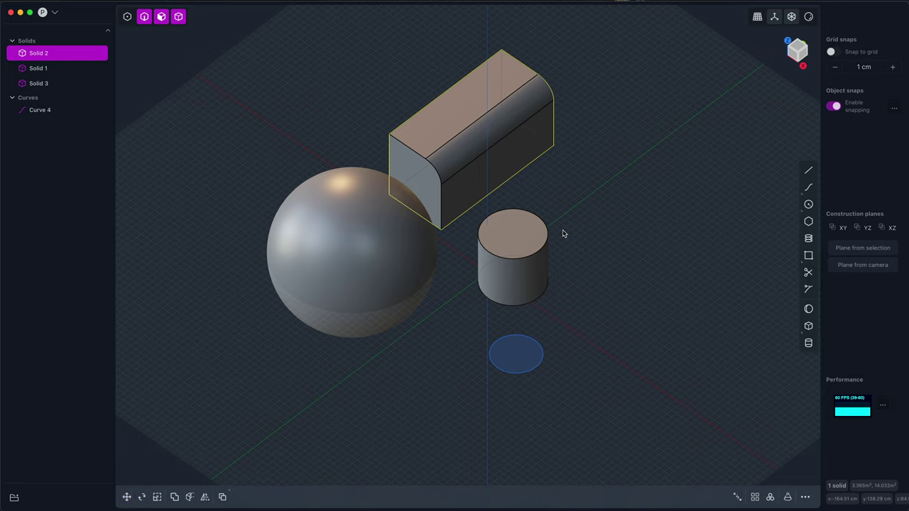
# Offset the rounded block 6 cm along X and -4 cm along Y, toggling the Move dialog between the pointer and its docked place.
pyautogui.press('g')
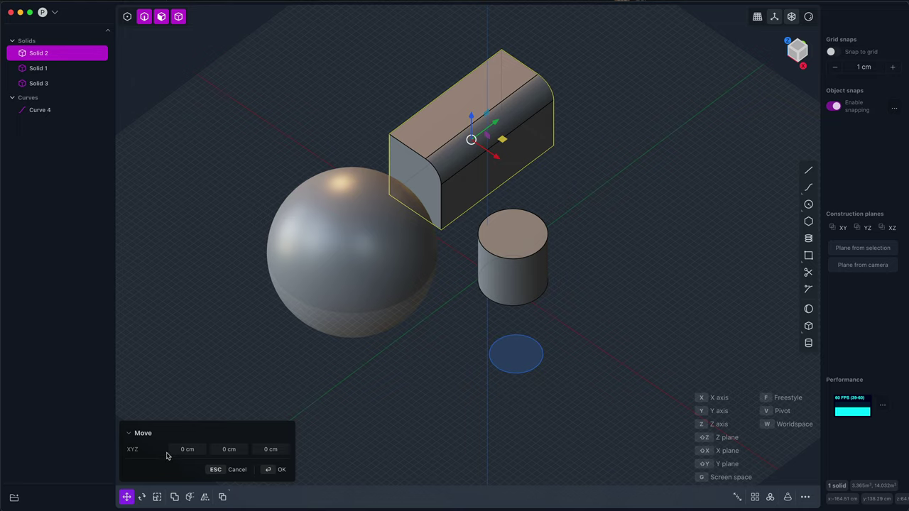
pyautogui.press('Tab')
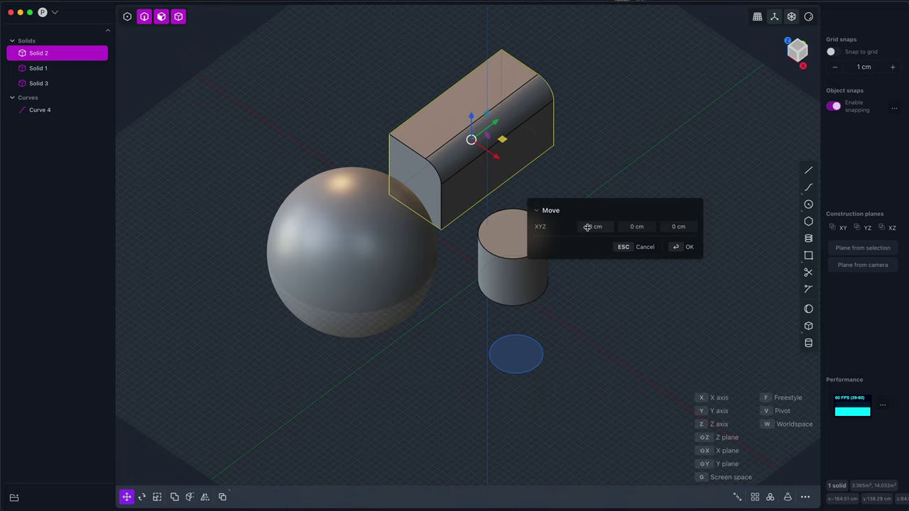
pyautogui.moveTo(594, 227); pyautogui.dragTo(635, 226)
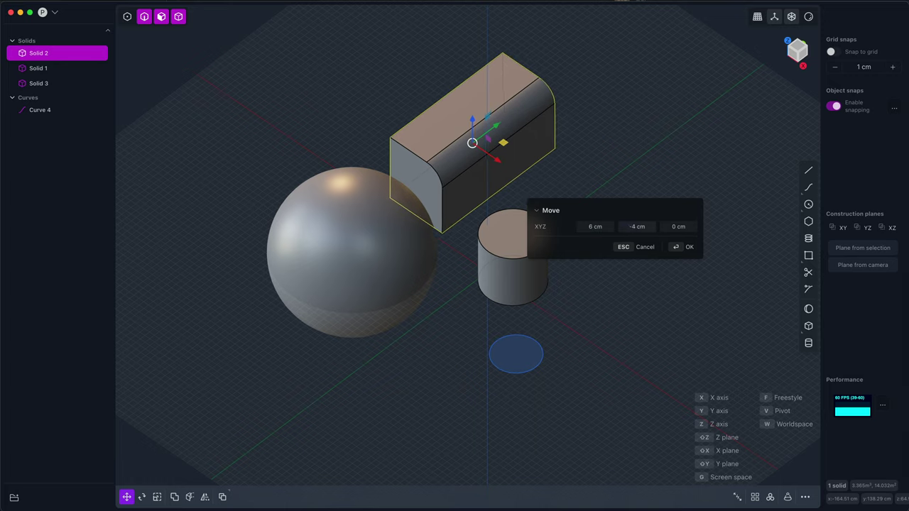
pyautogui.press('Tab')
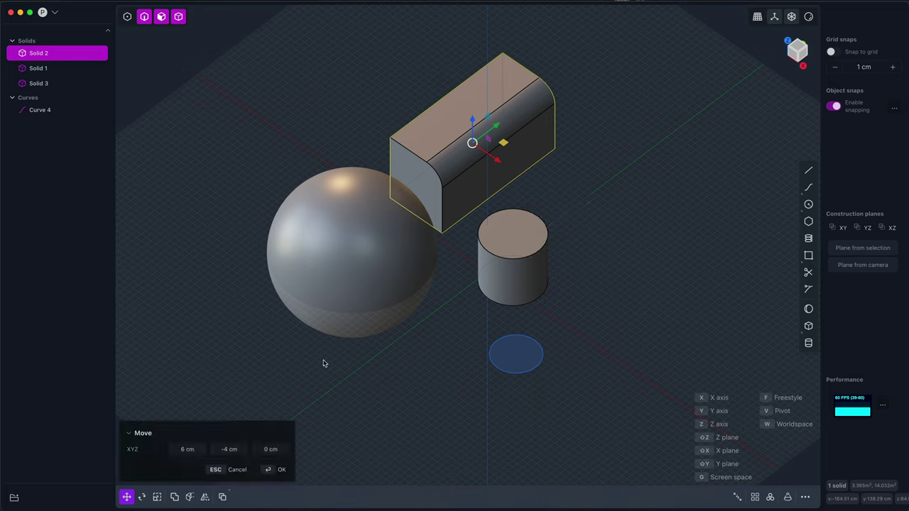
pyautogui.press('Tab')
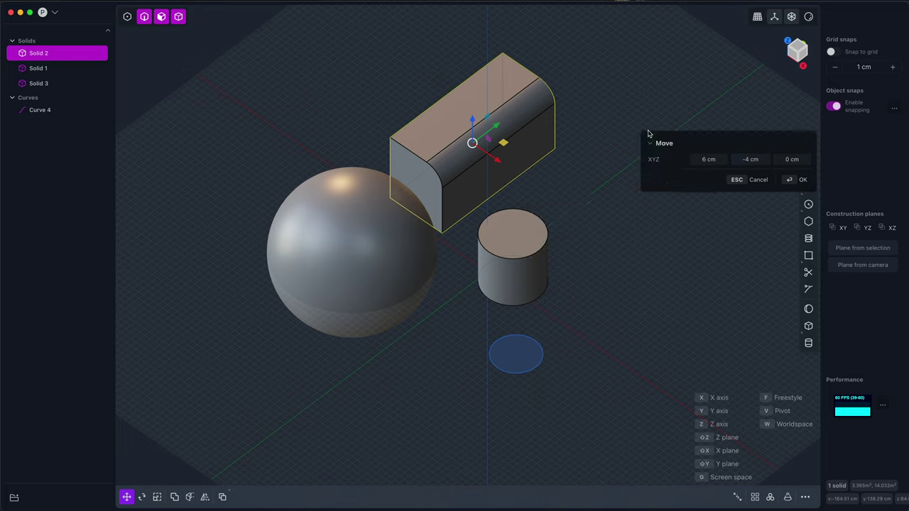
pyautogui.press('Tab')
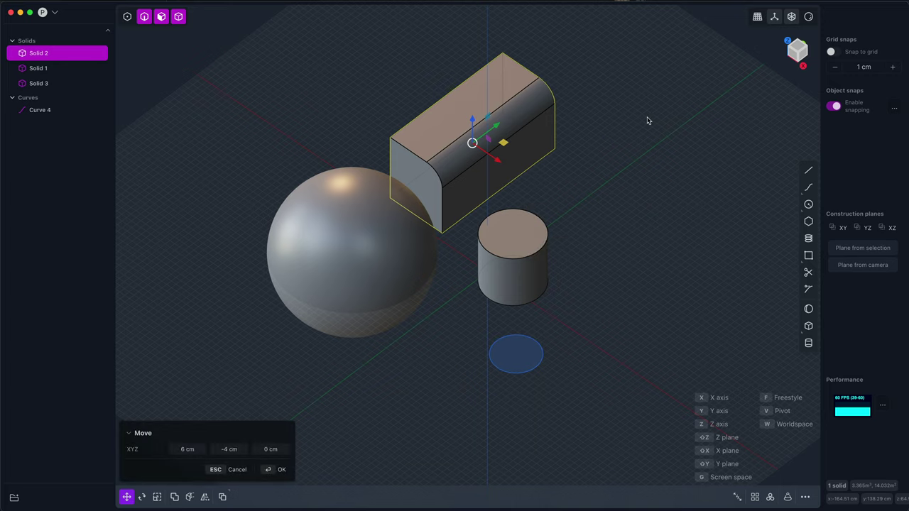